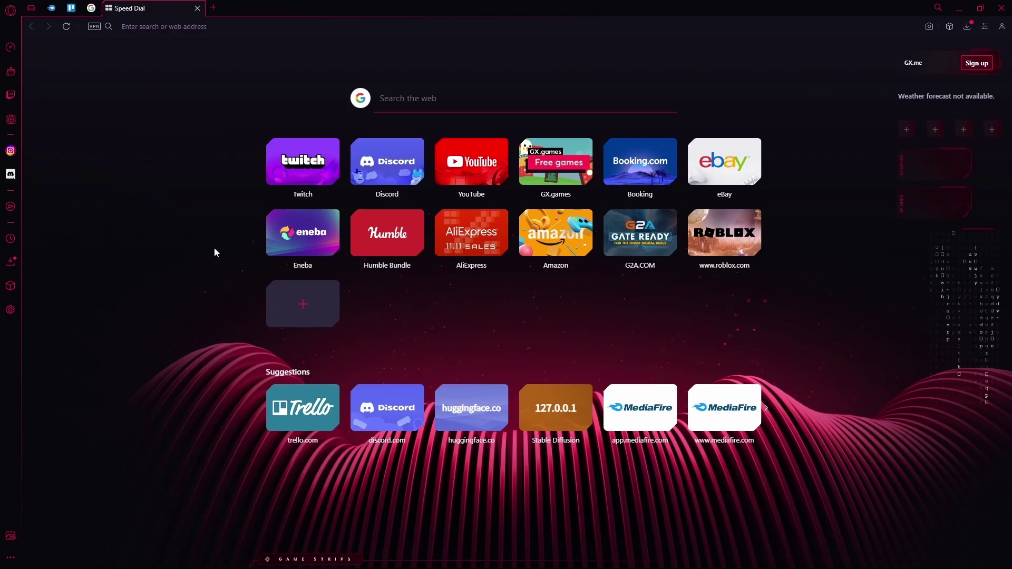
- Run webui.bat from R:\A1111\stable-diffusion-webui to launch the web UI
{"action": "mouse_move", "coordinate": [438, 567]}
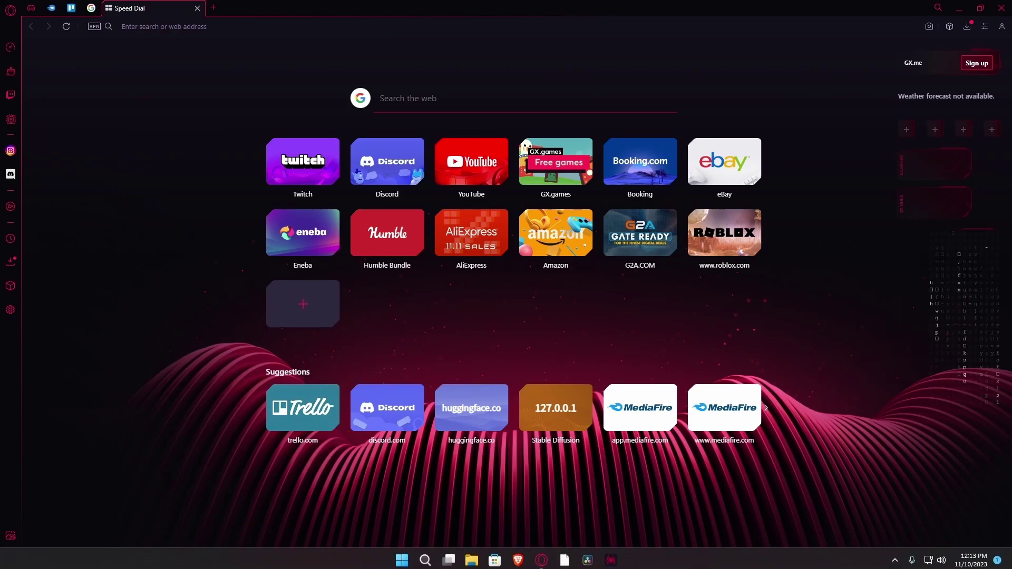
{"action": "left_click", "coordinate": [481, 558]}
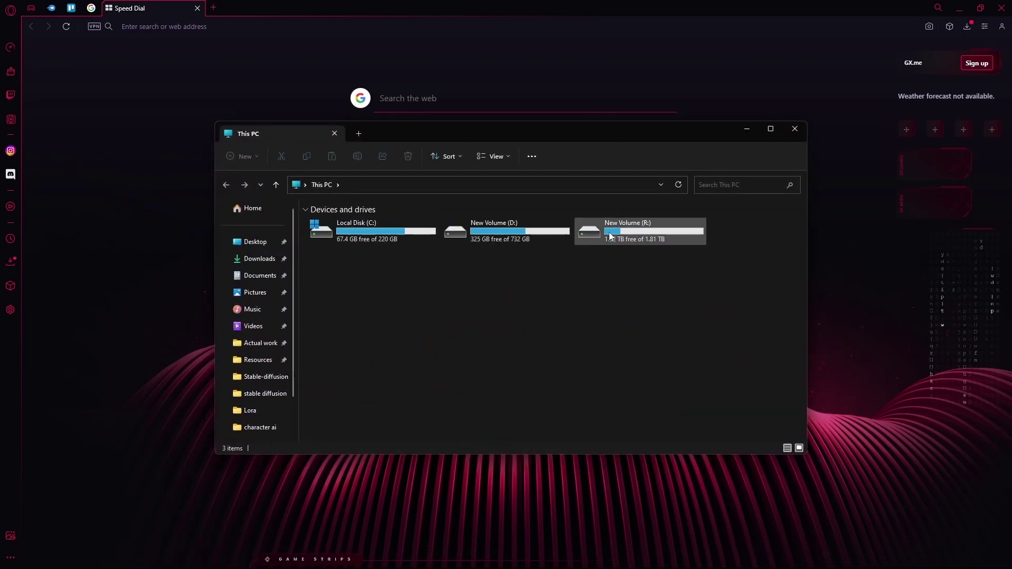
{"action": "double_click", "coordinate": [637, 232]}
{"action": "double_click", "coordinate": [389, 224]}
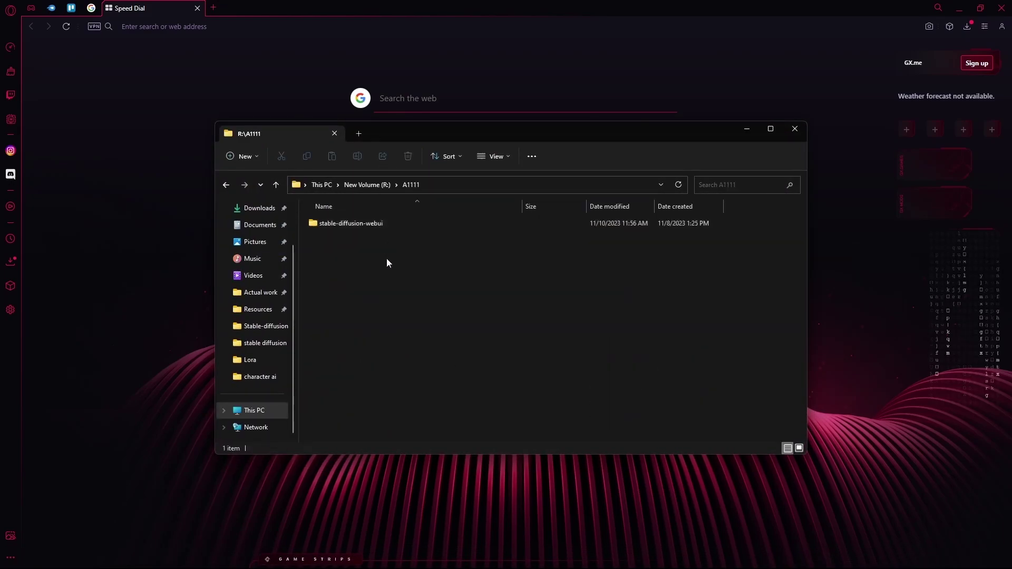
{"action": "double_click", "coordinate": [383, 224]}
{"action": "scroll", "coordinate": [410, 345], "scroll_direction": "down", "scroll_amount": 12}
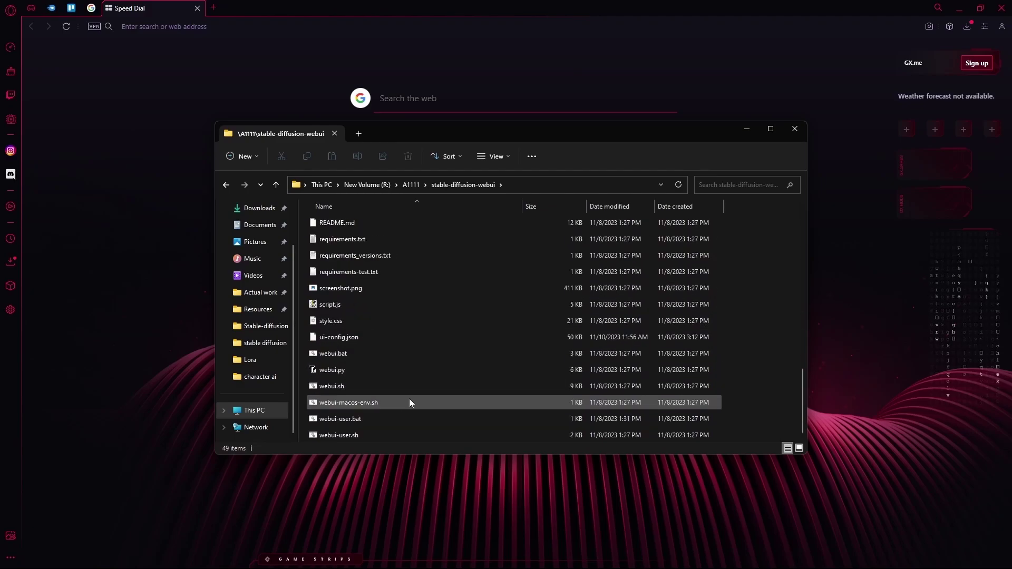
{"action": "double_click", "coordinate": [404, 351]}
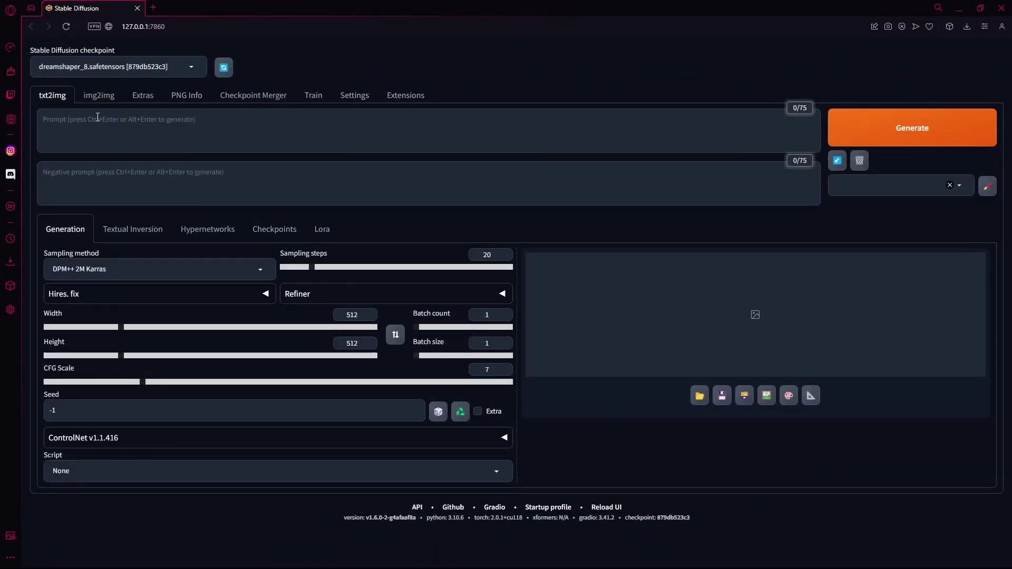
- Enter the prompt 'open window, bedroom person sitting by window' and select the Euler a sampler
{"action": "left_click", "coordinate": [132, 124]}
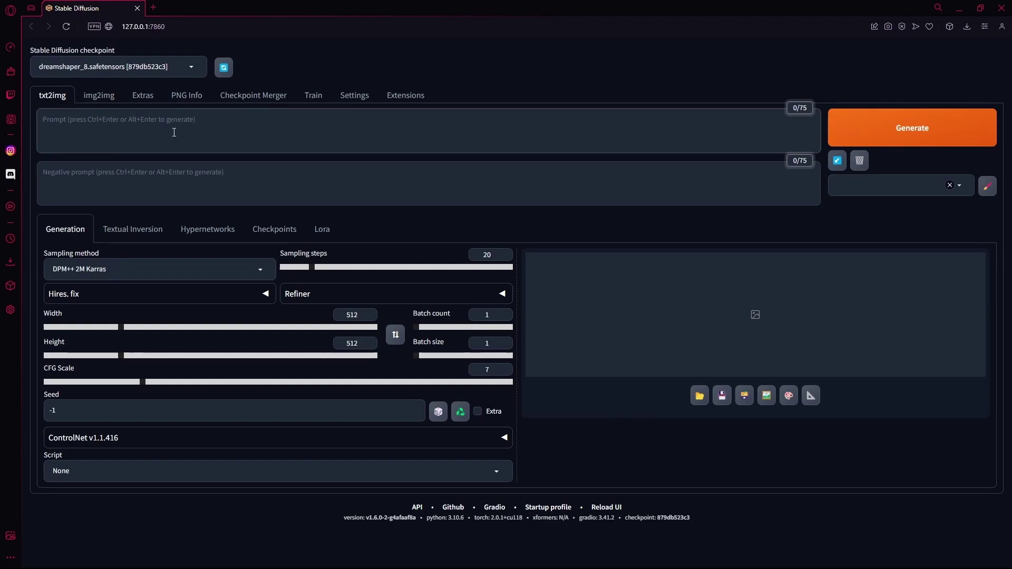
{"action": "left_click", "coordinate": [188, 266]}
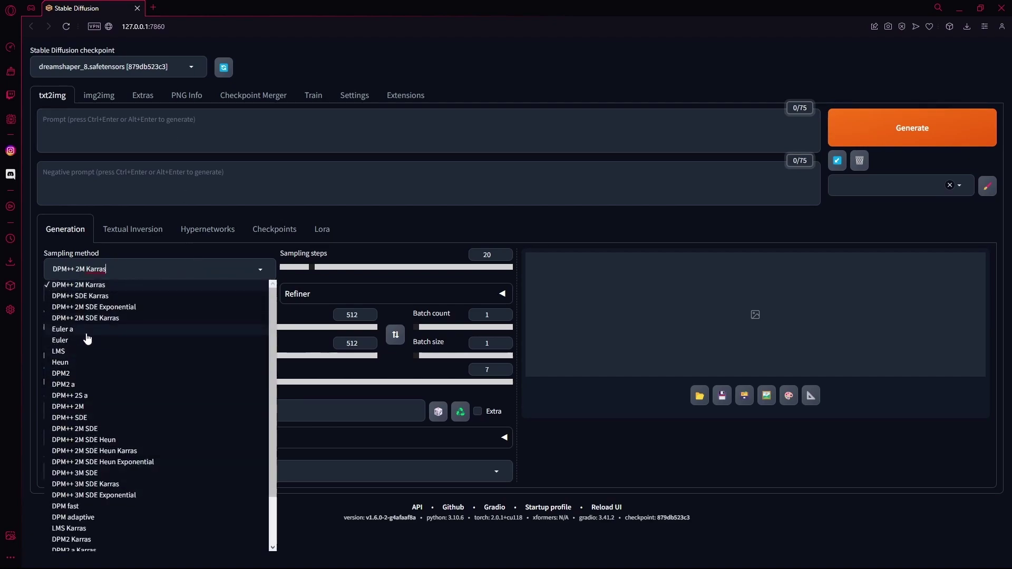
{"action": "left_click", "coordinate": [63, 329]}
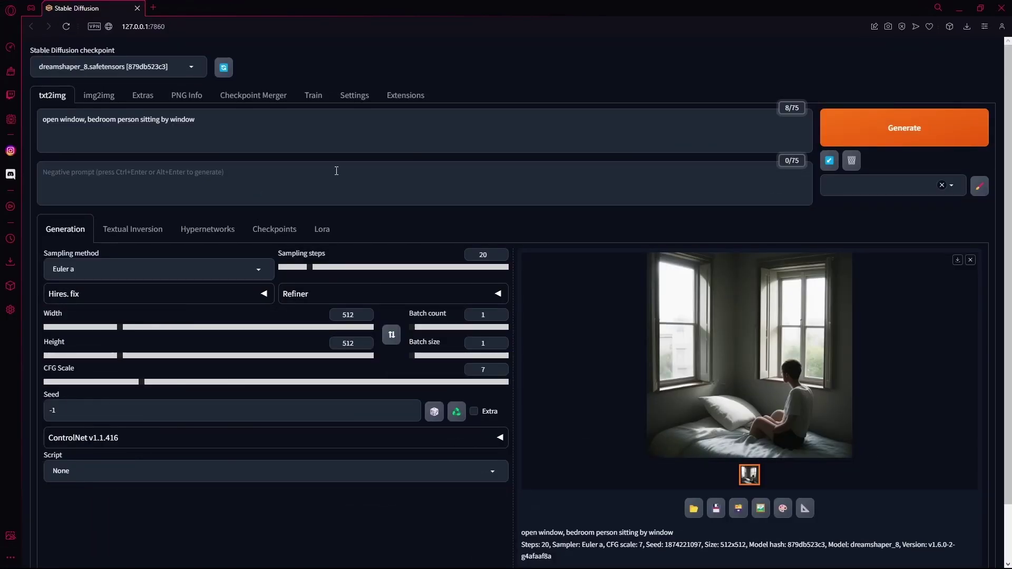
- Expand ControlNet and load the diagonal light-rays image as the control map
{"action": "scroll", "coordinate": [614, 290], "scroll_direction": "down", "scroll_amount": 2}
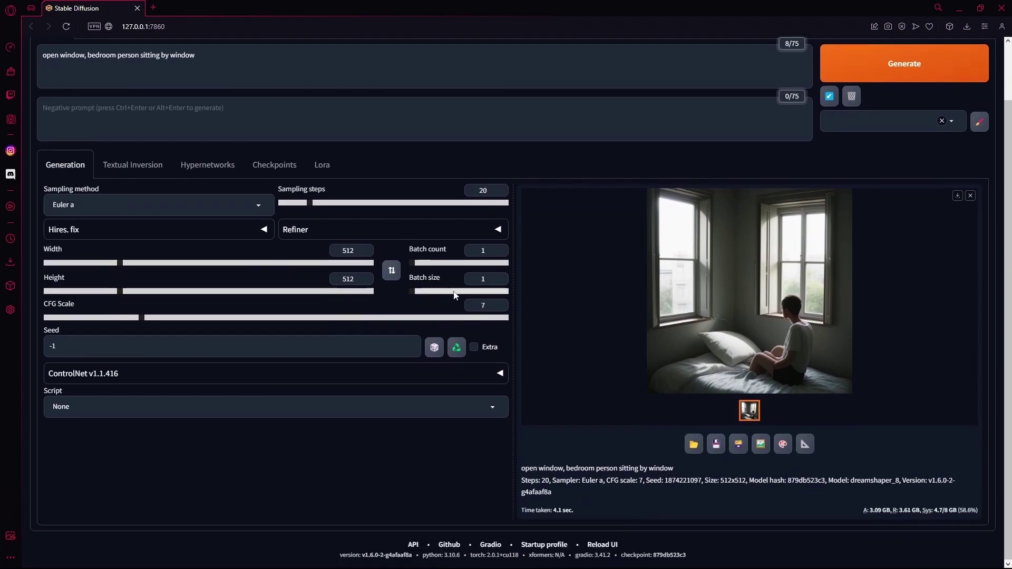
{"action": "left_click", "coordinate": [304, 378]}
{"action": "scroll", "coordinate": [291, 340], "scroll_direction": "down", "scroll_amount": 5}
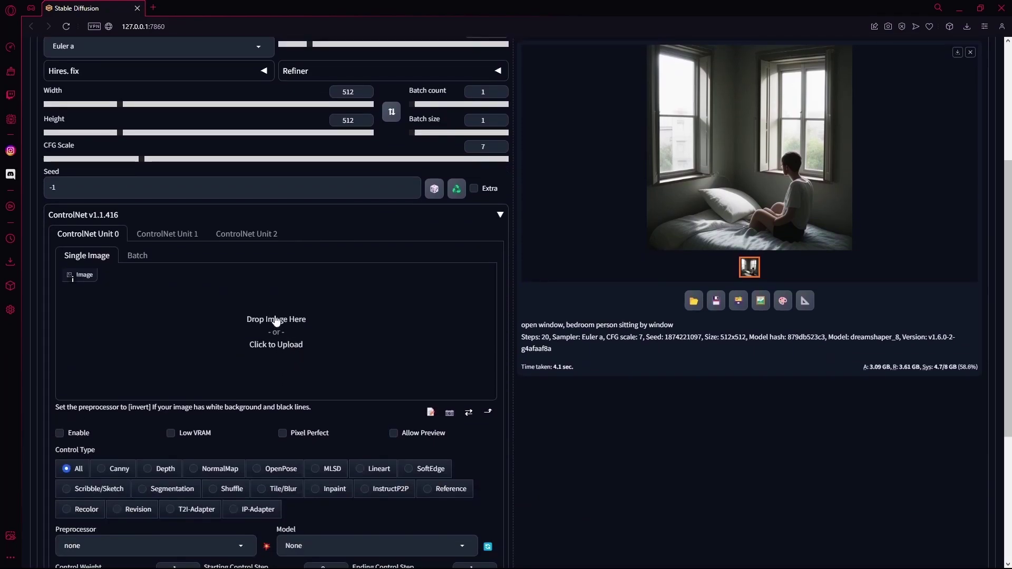
{"action": "left_click", "coordinate": [275, 319]}
{"action": "left_click", "coordinate": [350, 460]}
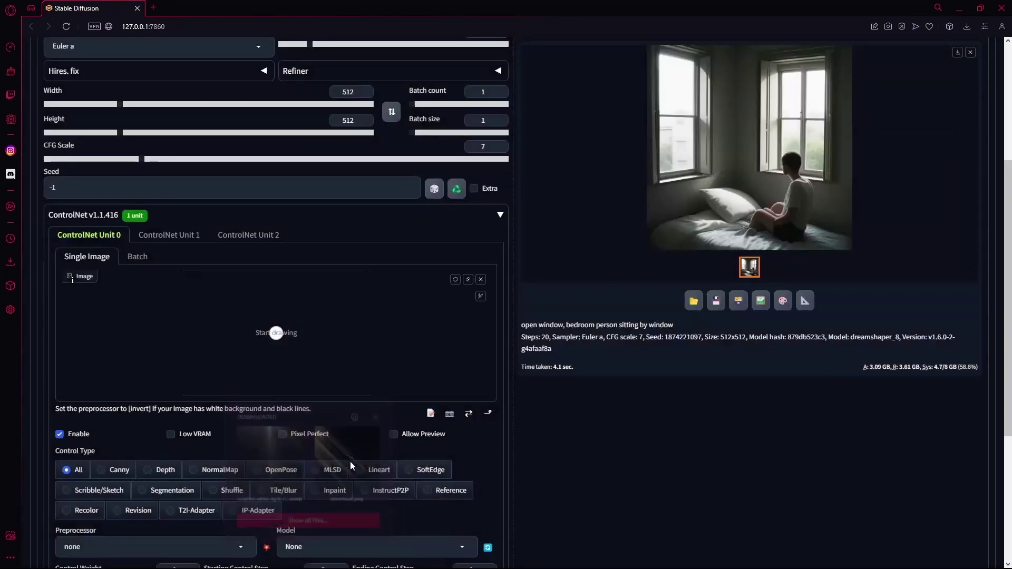
- Set the ControlNet model to diffusion_pytorch_model [1cf9248a]
{"action": "scroll", "coordinate": [270, 314], "scroll_direction": "down", "scroll_amount": 1}
{"action": "scroll", "coordinate": [261, 278], "scroll_direction": "up", "scroll_amount": 2}
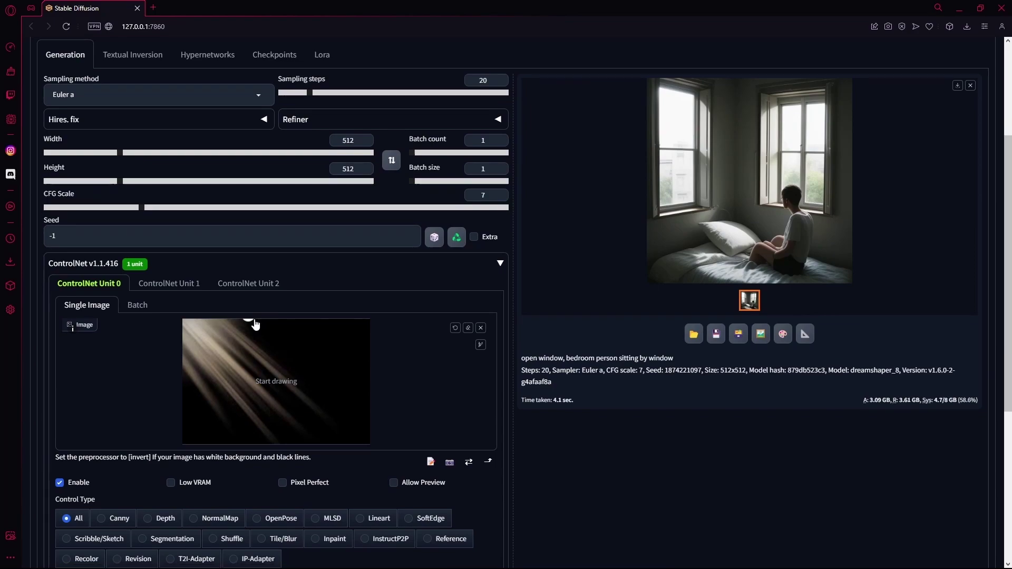
{"action": "scroll", "coordinate": [253, 316], "scroll_direction": "down", "scroll_amount": 5}
{"action": "left_click", "coordinate": [316, 336]}
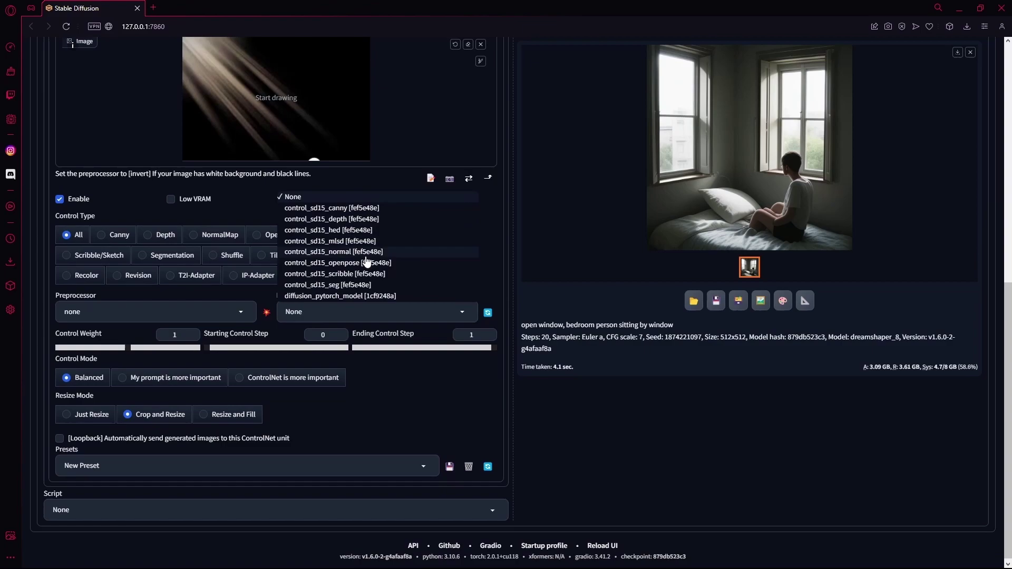
{"action": "scroll", "coordinate": [364, 243], "scroll_direction": "down", "scroll_amount": 1}
{"action": "left_click", "coordinate": [337, 292]}
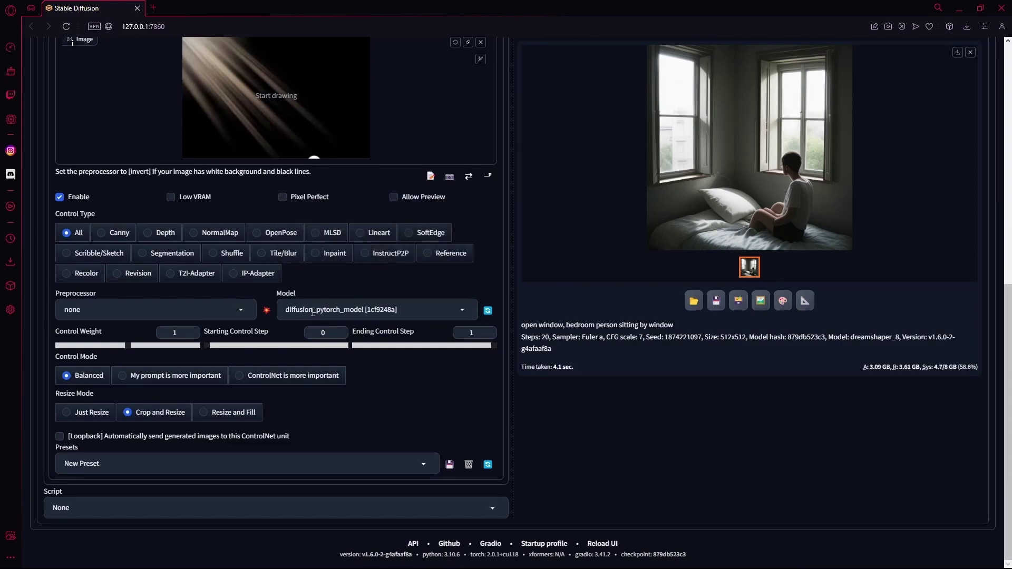
{"action": "left_click", "coordinate": [404, 311]}
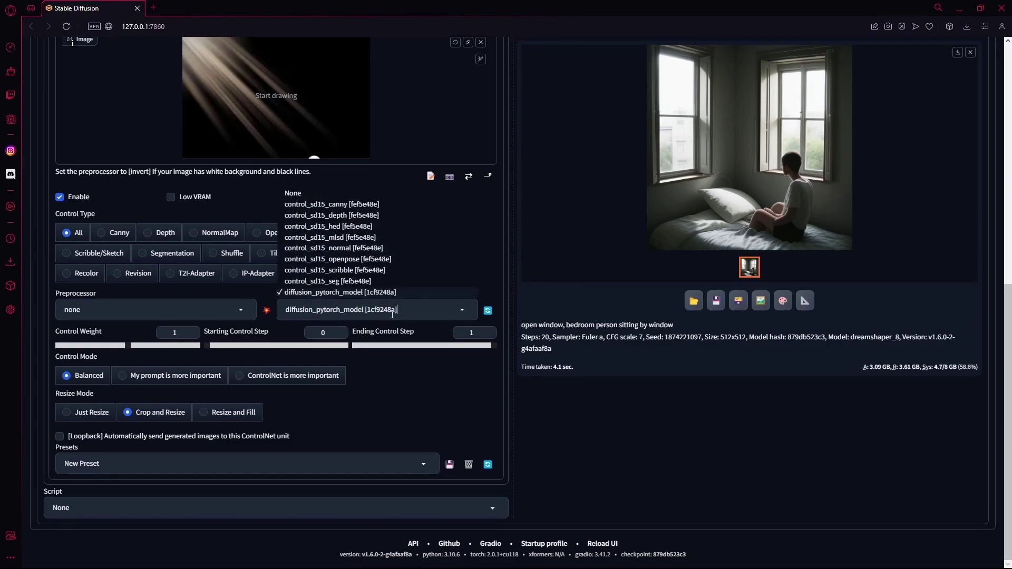
{"action": "left_click", "coordinate": [407, 376]}
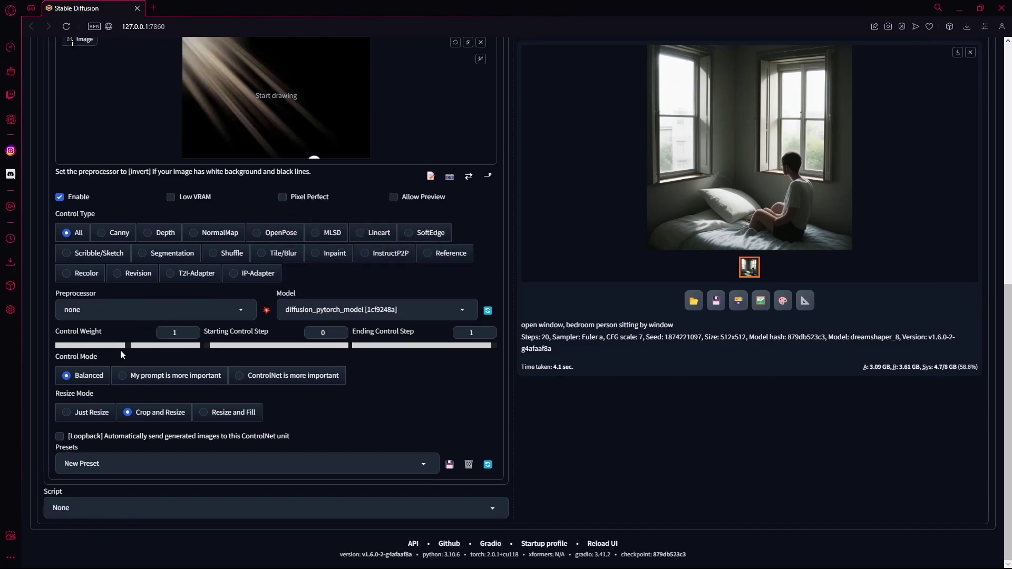
- Set Control Weight 0.45, Starting Control Step 0.2 and Ending Control Step 0.7
{"action": "left_click_drag", "start_coordinate": [120, 348], "coordinate": [90, 349]}
{"action": "left_click_drag", "start_coordinate": [203, 349], "coordinate": [236, 347]}
{"action": "left_click_drag", "start_coordinate": [491, 349], "coordinate": [453, 347]}
{"action": "scroll", "coordinate": [66, 362], "scroll_direction": "up", "scroll_amount": 6}
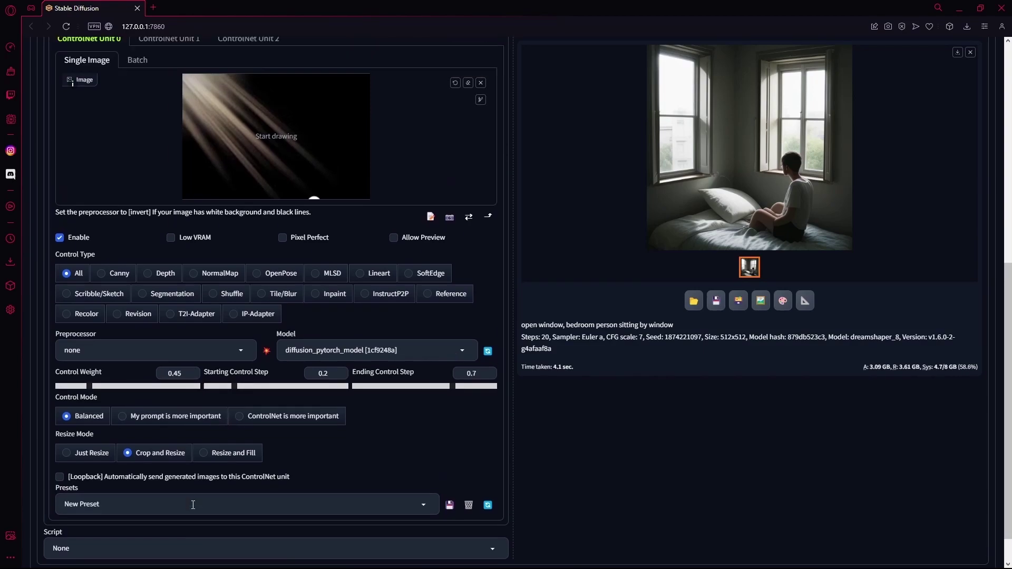
{"action": "scroll", "coordinate": [252, 468], "scroll_direction": "down", "scroll_amount": 3}
{"action": "scroll", "coordinate": [252, 466], "scroll_direction": "down", "scroll_amount": 2}
{"action": "scroll", "coordinate": [309, 381], "scroll_direction": "up", "scroll_amount": 6}
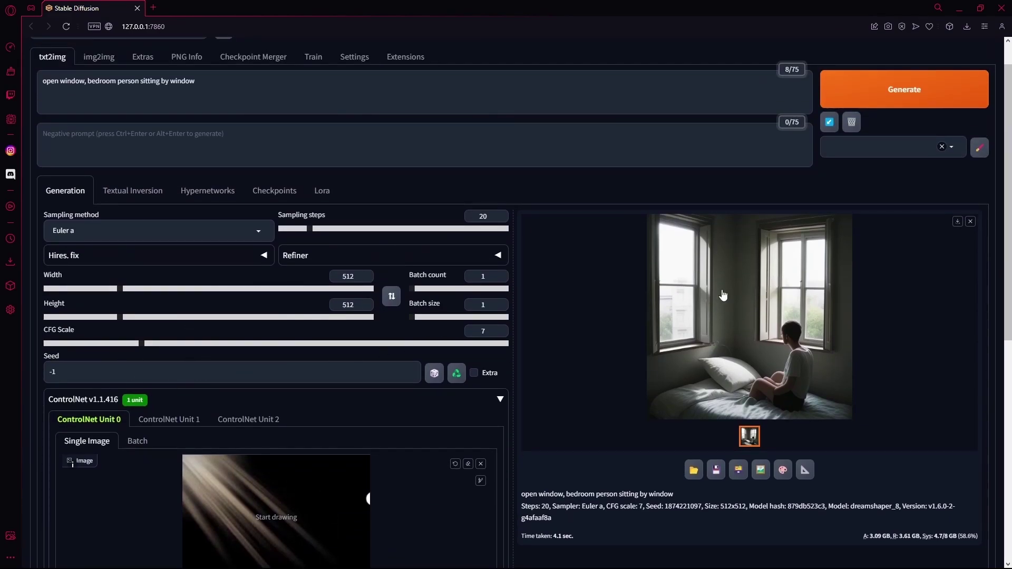
{"action": "left_click", "coordinate": [457, 374]}
{"action": "scroll", "coordinate": [377, 363], "scroll_direction": "down", "scroll_amount": 3}
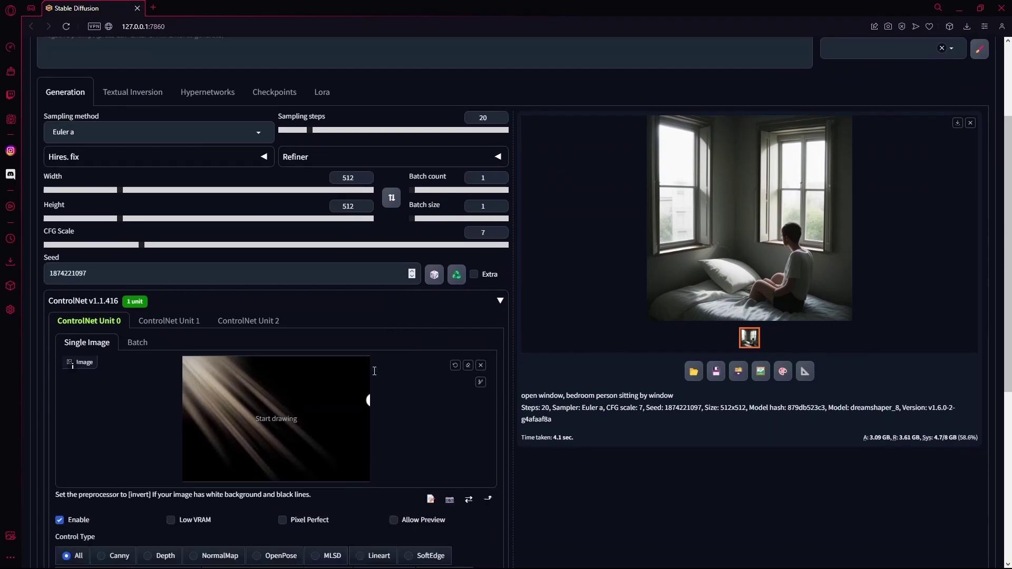
{"action": "scroll", "coordinate": [377, 364], "scroll_direction": "up", "scroll_amount": 4}
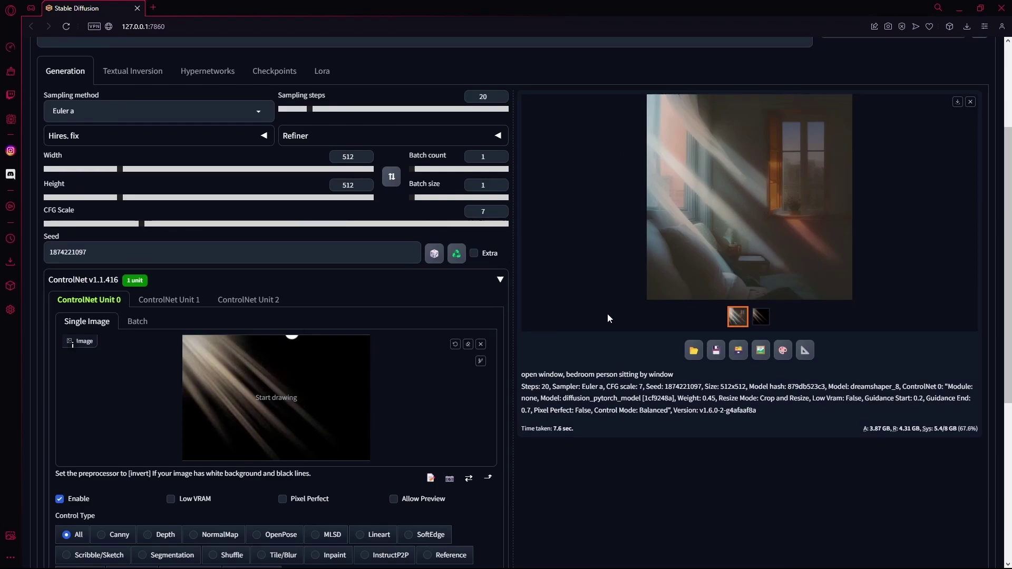
{"action": "scroll", "coordinate": [399, 286], "scroll_direction": "up", "scroll_amount": 1}
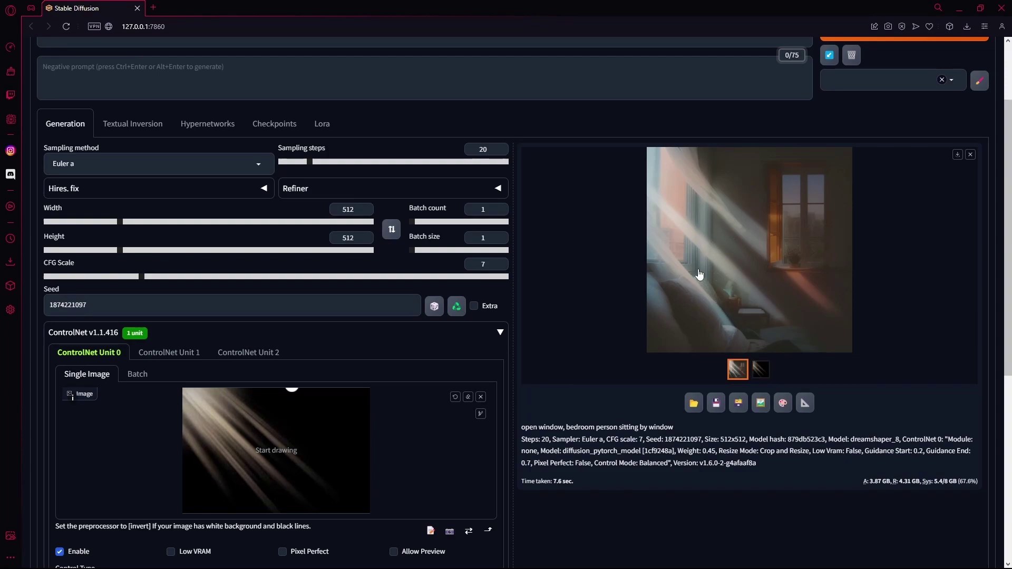
{"action": "scroll", "coordinate": [698, 274], "scroll_direction": "up", "scroll_amount": 2}
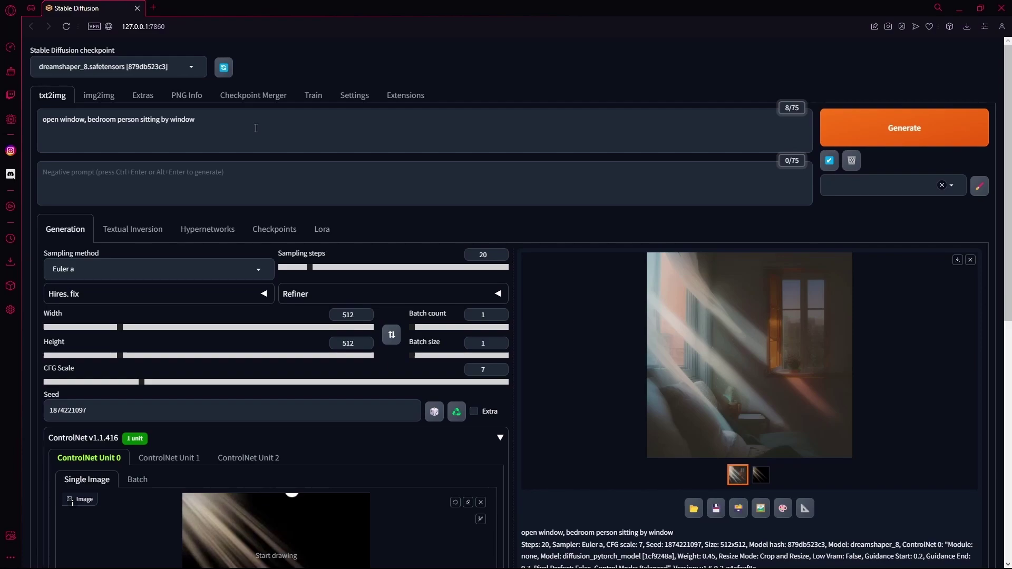
- Drop the ControlNet Control Weight to 0.35 and regenerate the image
{"action": "scroll", "coordinate": [524, 244], "scroll_direction": "down", "scroll_amount": 3}
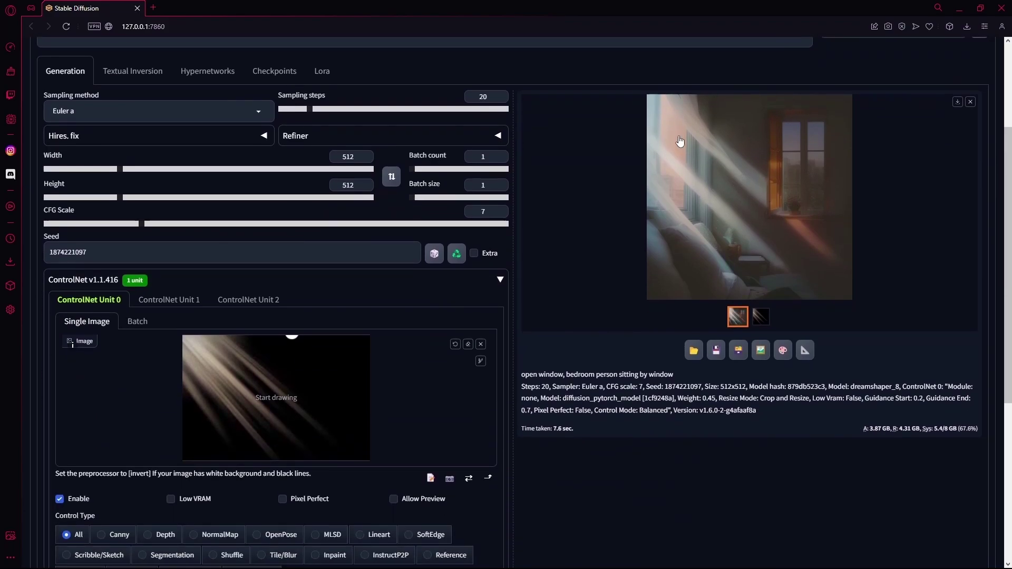
{"action": "scroll", "coordinate": [524, 244], "scroll_direction": "down", "scroll_amount": 5}
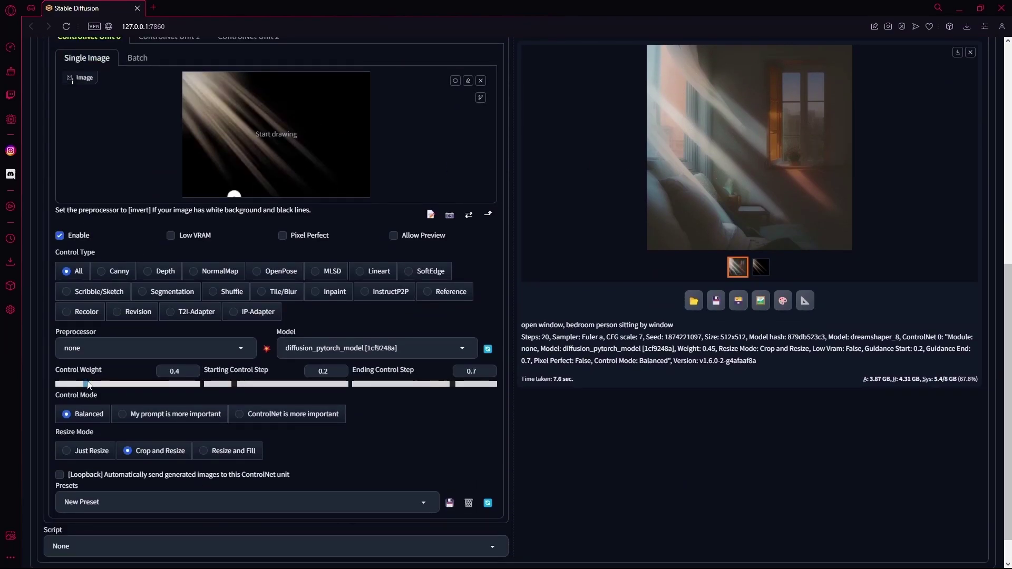
{"action": "left_click_drag", "start_coordinate": [88, 386], "coordinate": [79, 386]}
{"action": "scroll", "coordinate": [84, 379], "scroll_direction": "up", "scroll_amount": 8}
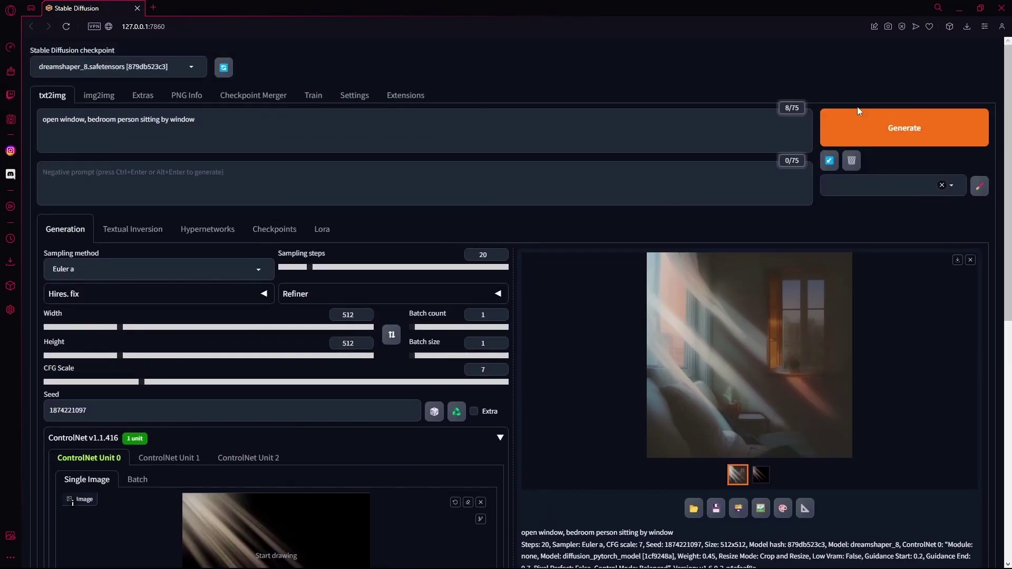
{"action": "left_click", "coordinate": [865, 129]}
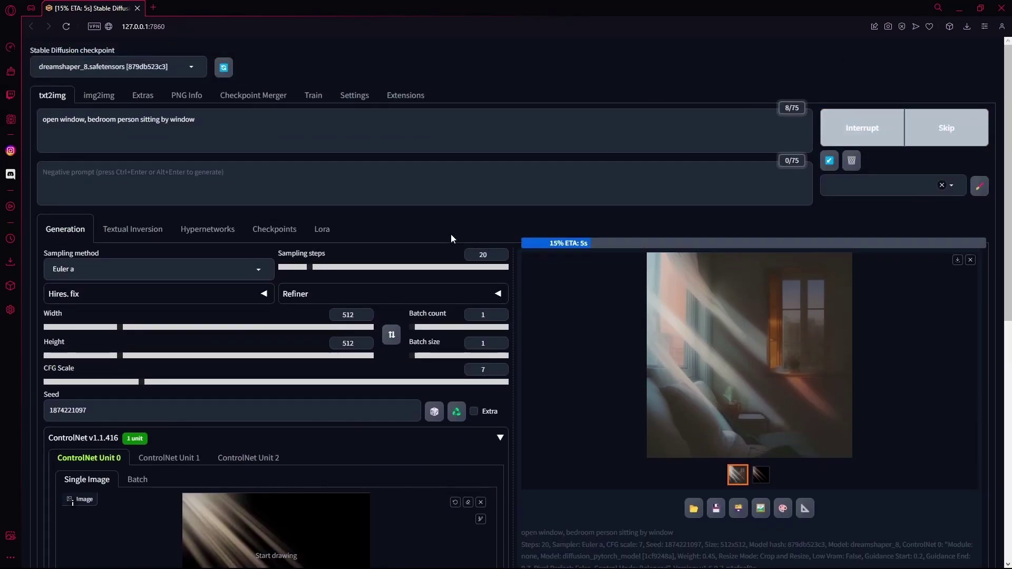